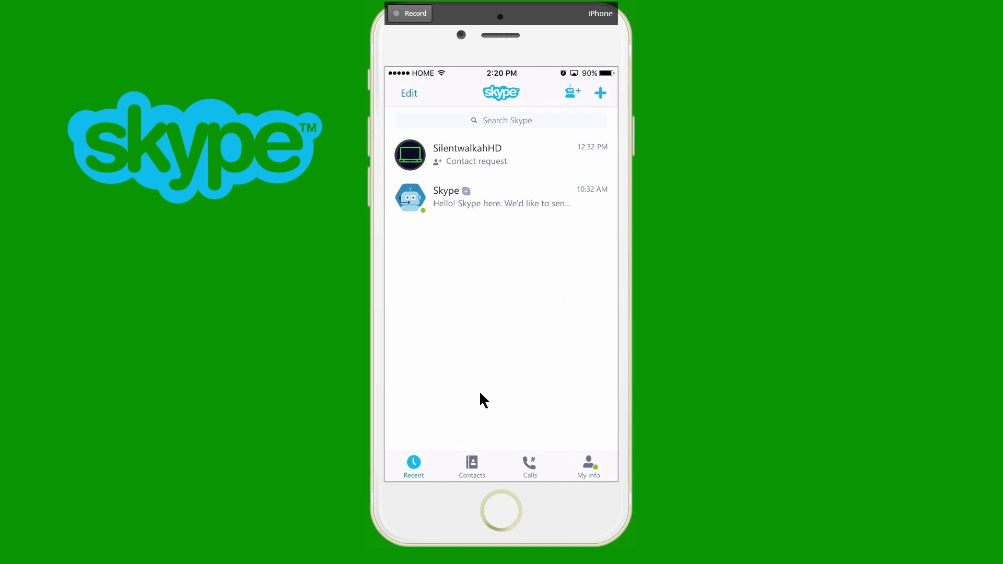
Step: Show the Contacts list with Echo / Sound Test Service, Skype and UNO
left_click(472, 465)
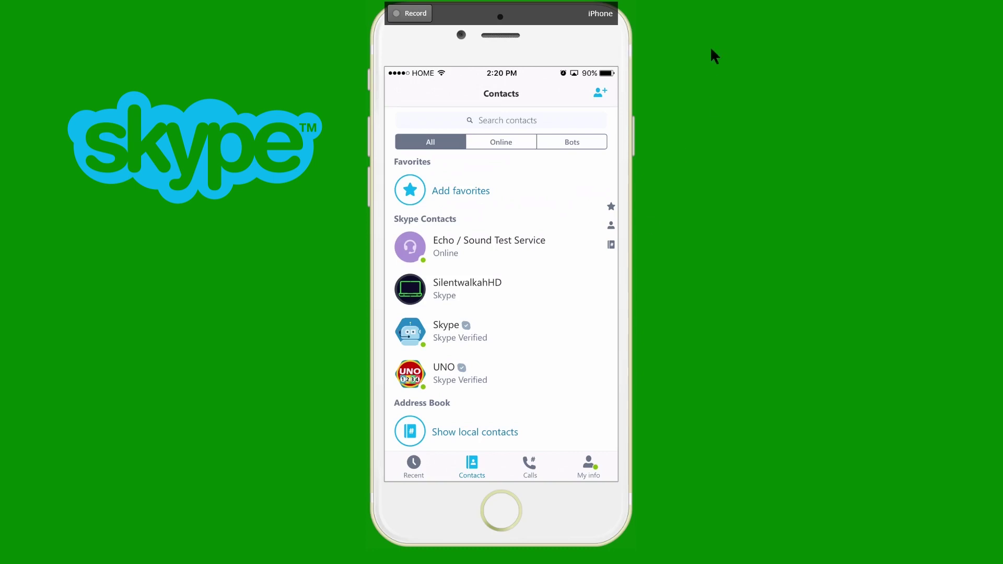
Step: Open the add-contact screen from the Contacts list
left_click(601, 93)
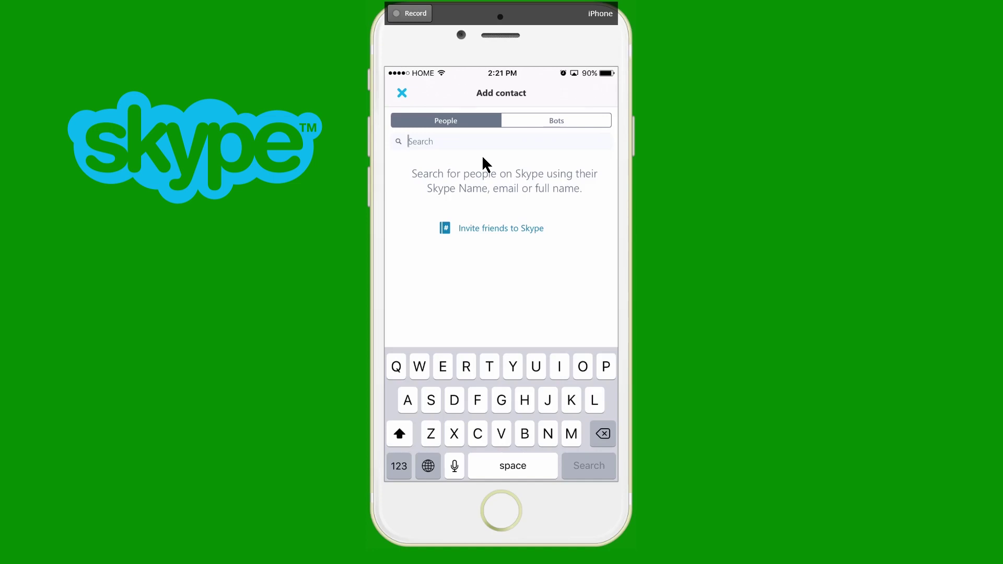
Step: Search People for the person's name and look through the results
type("D")
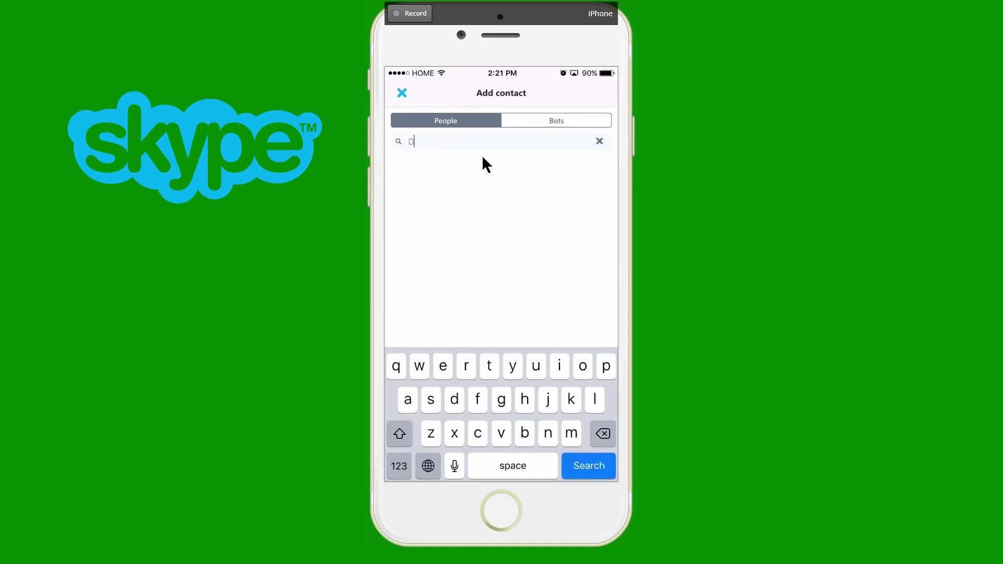
type("avid")
type("s")
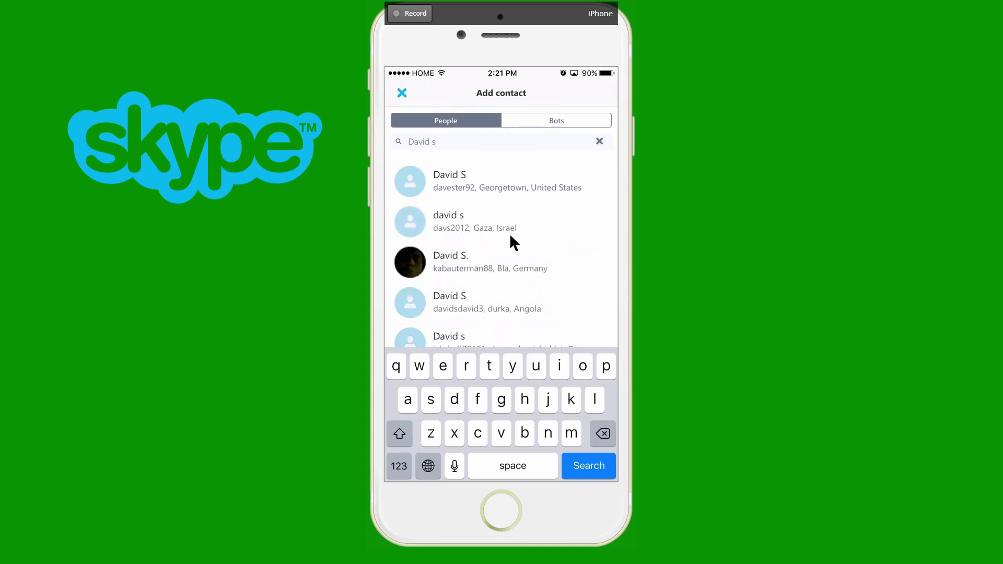
scroll(510, 236, "down", 5)
scroll(510, 236, "down", 10)
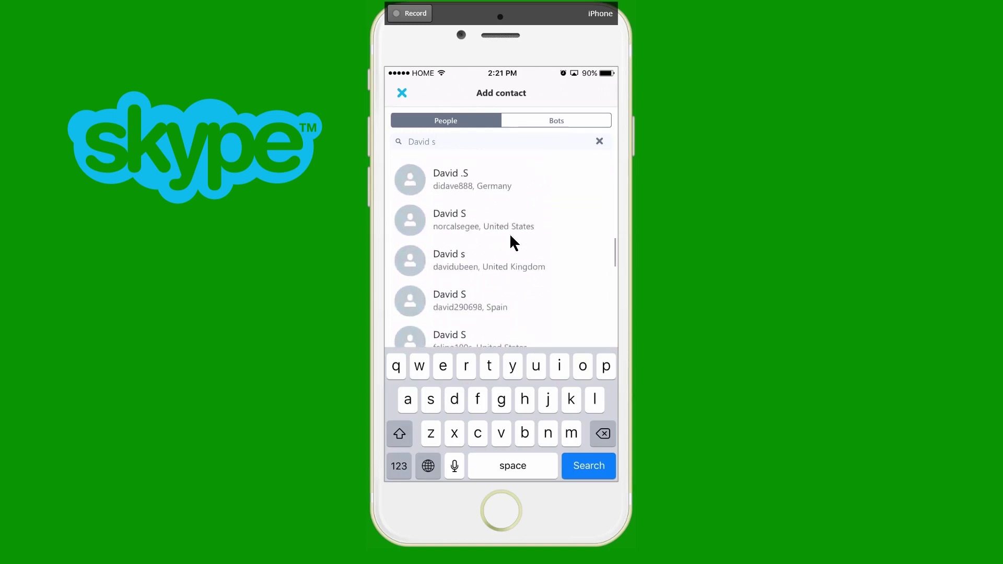
scroll(512, 235, "up", 15)
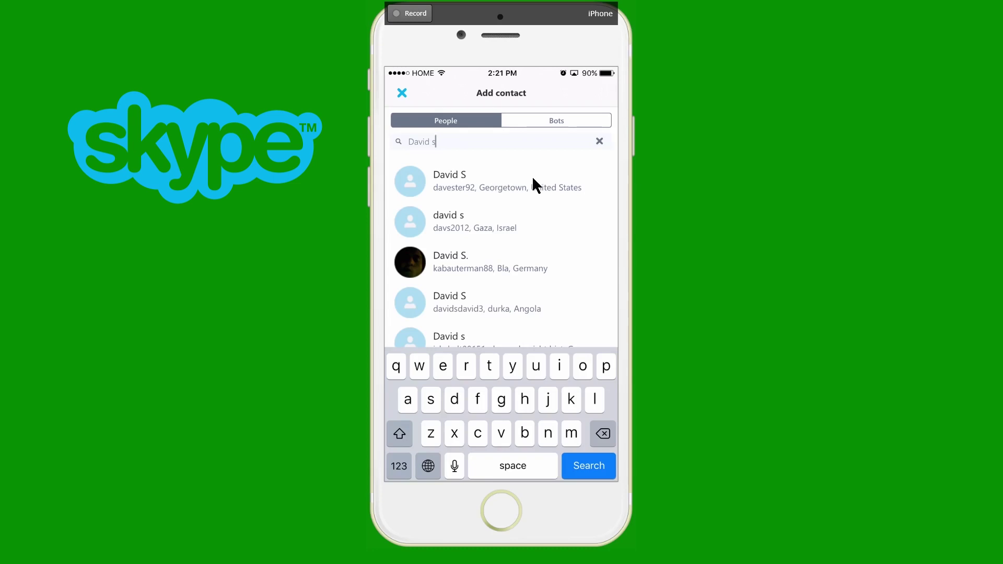
Step: Send the first matching person a contact request and open their chat
left_click(480, 177)
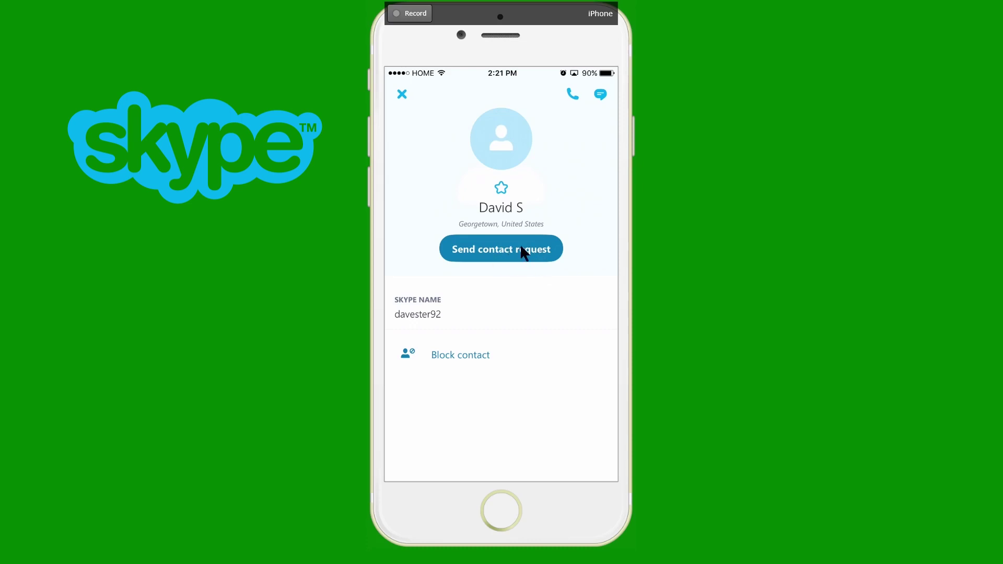
left_click(510, 254)
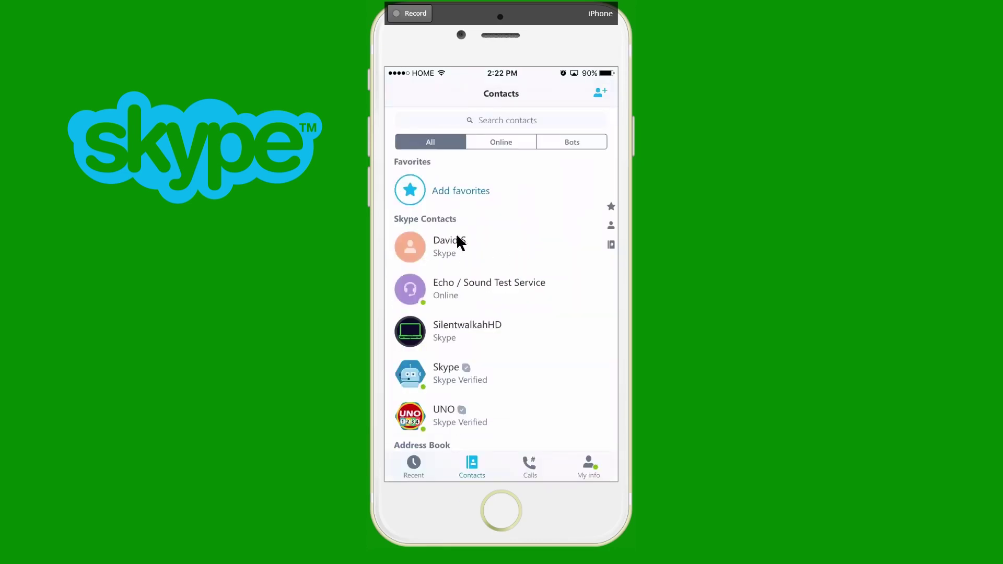
left_click(448, 249)
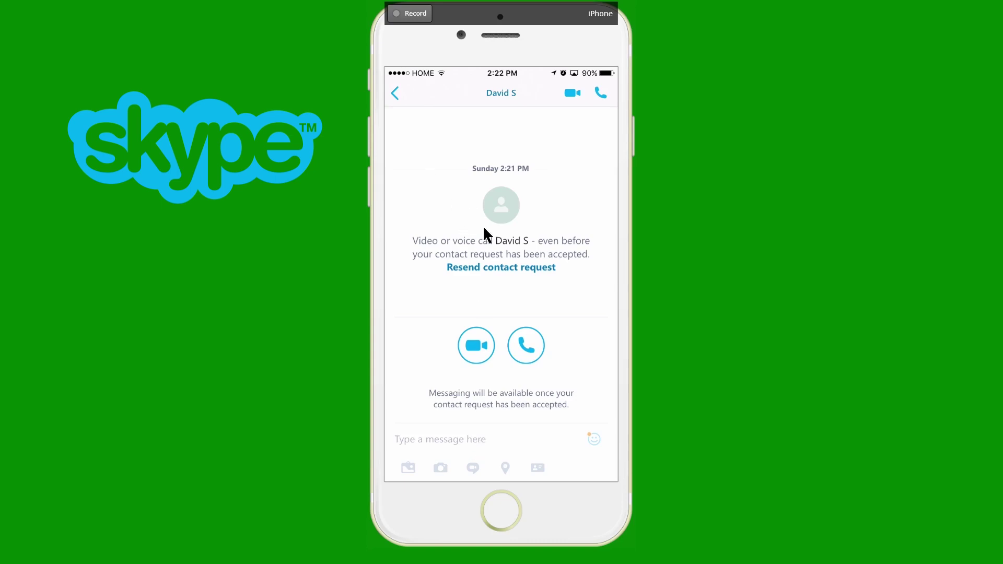
left_click(395, 94)
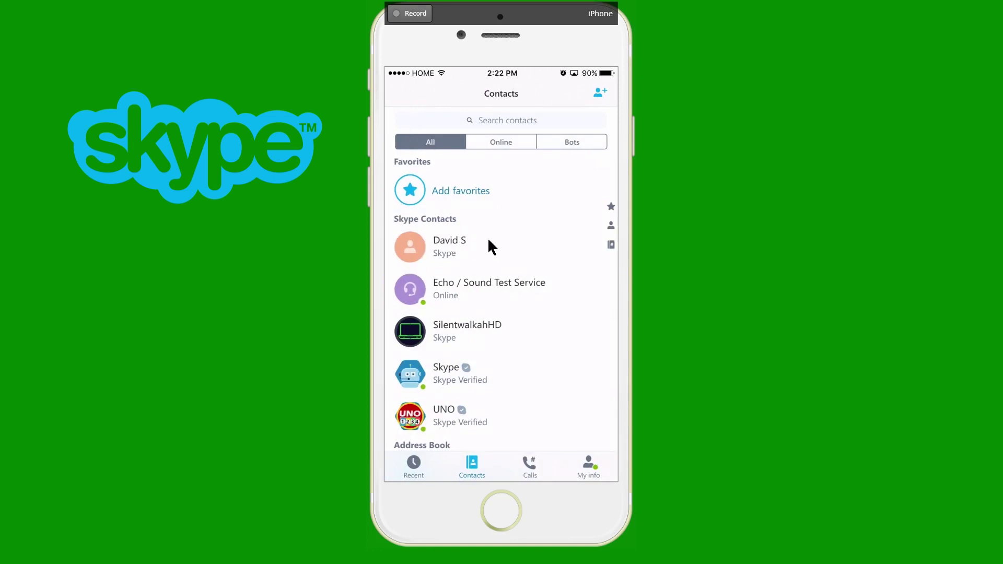
Step: Open the new contact's chat and the Echo / Sound Test Service chat, returning to Contacts
left_click(479, 254)
scroll(444, 277, "down", 2)
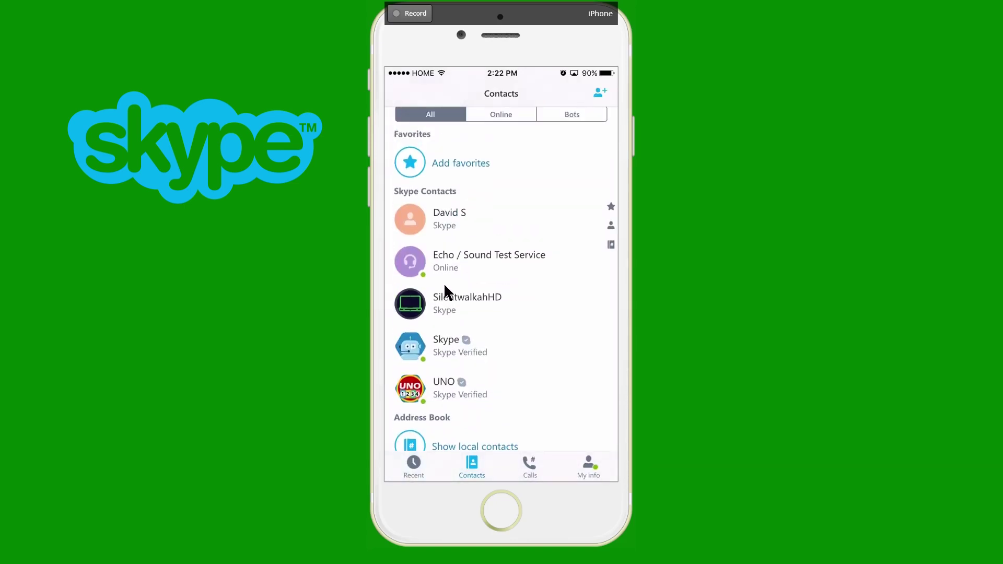
left_click(459, 271)
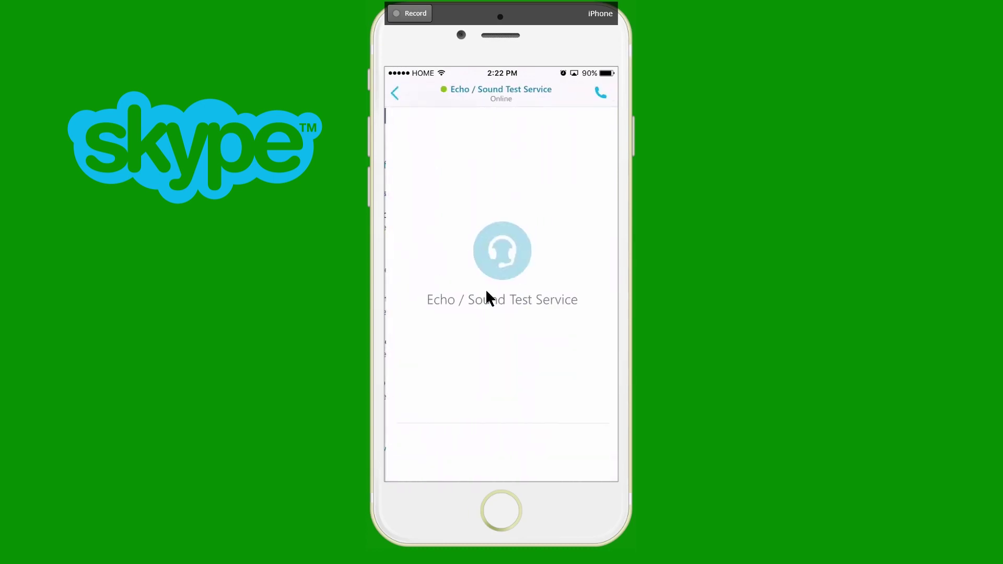
left_click(399, 94)
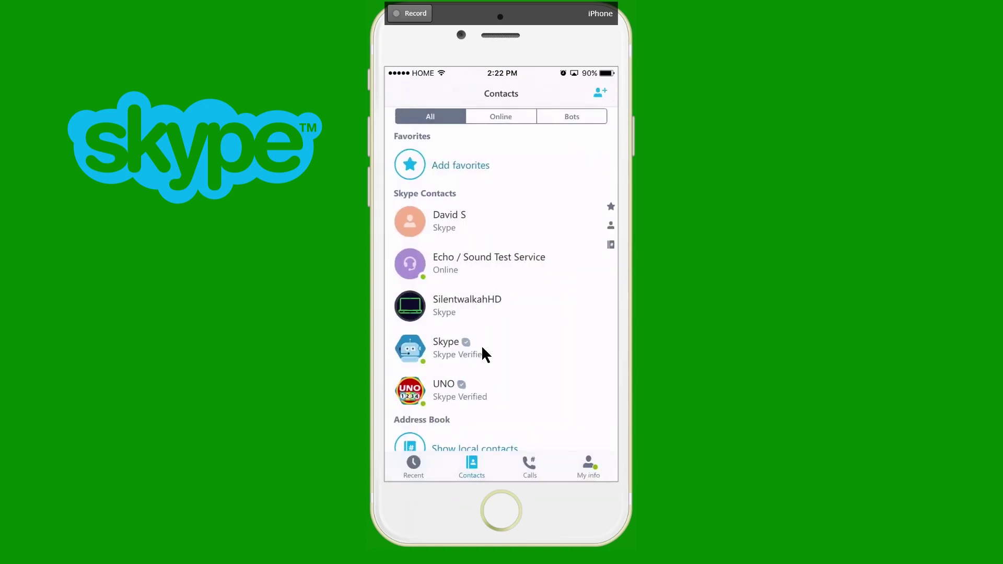
Step: Review the laptop-avatar contact's chat a few times, then go to Recent conversations
left_click(462, 306)
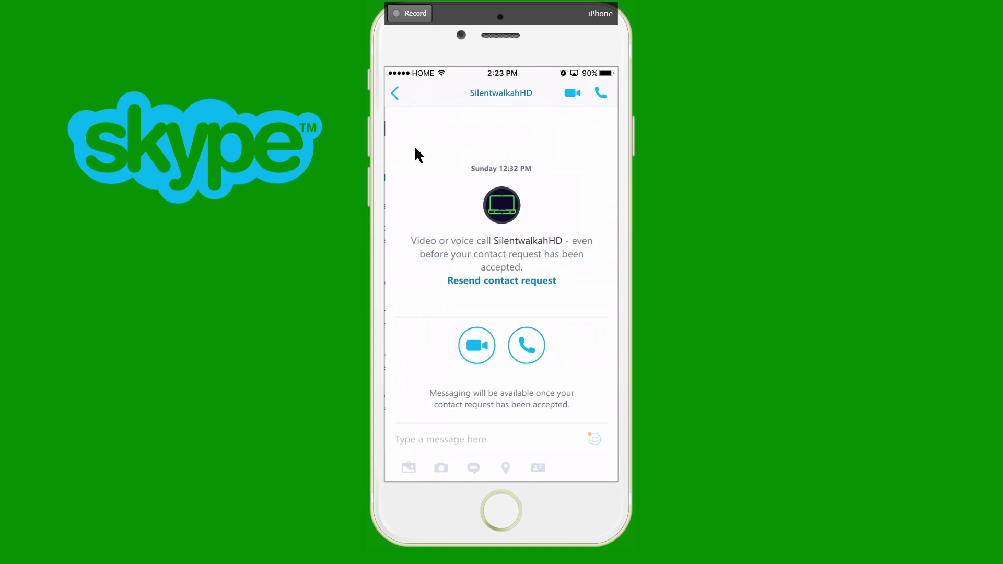
left_click(396, 96)
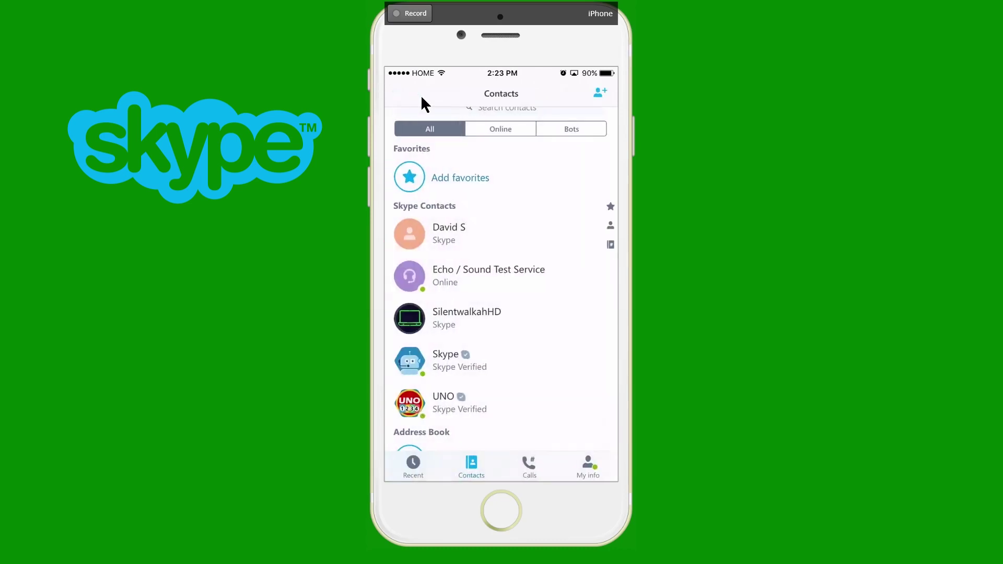
left_click(468, 332)
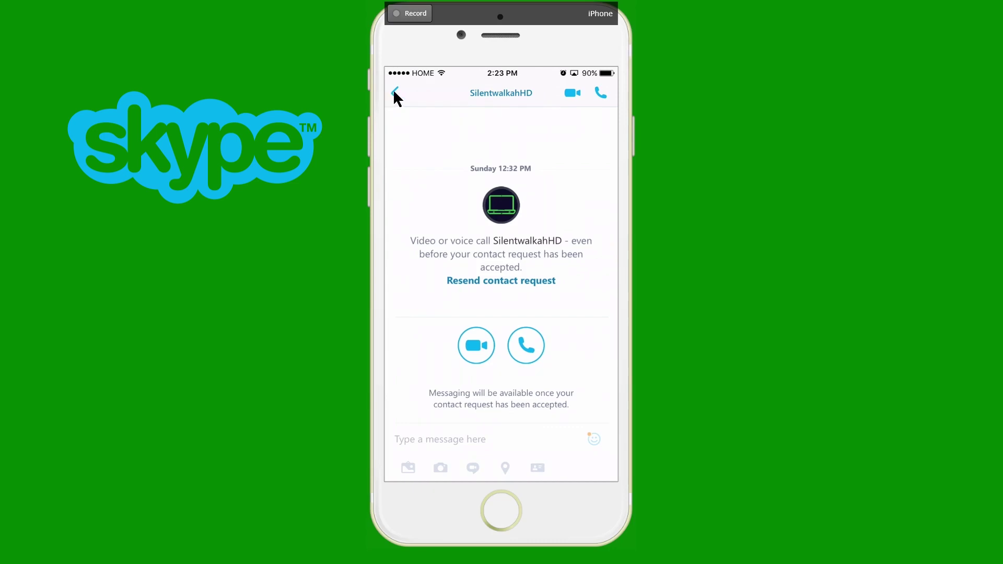
left_click(393, 94)
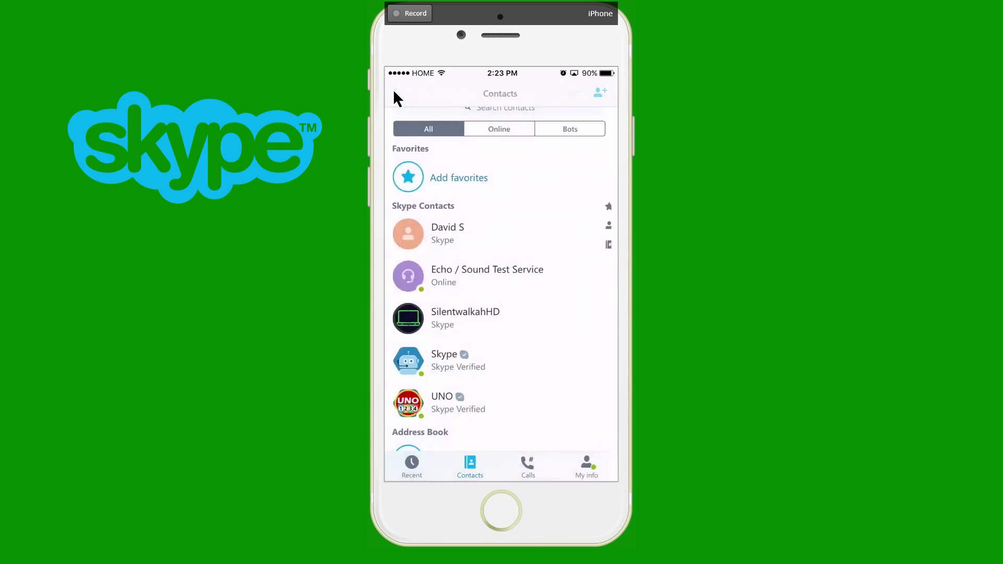
left_click(458, 312)
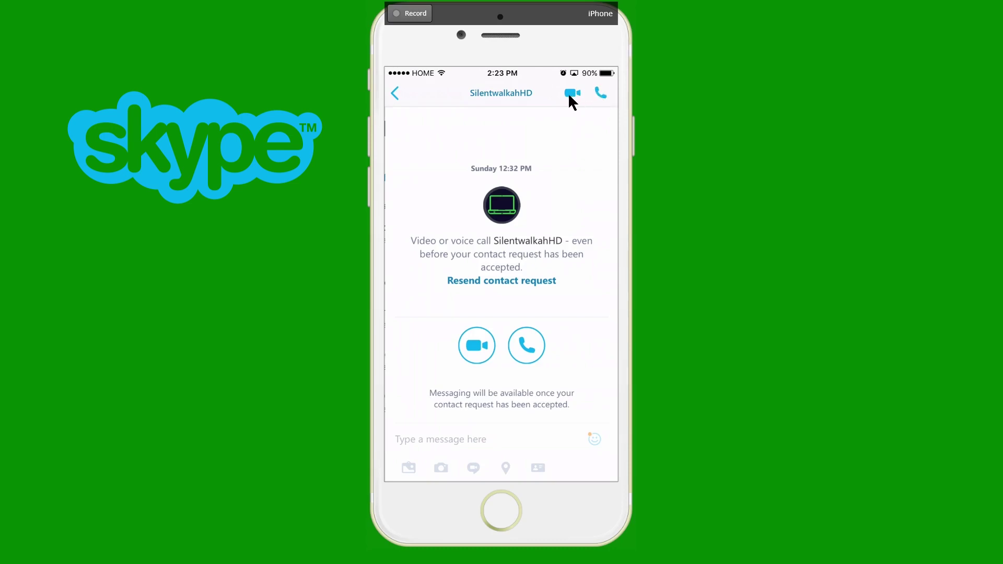
left_click(392, 94)
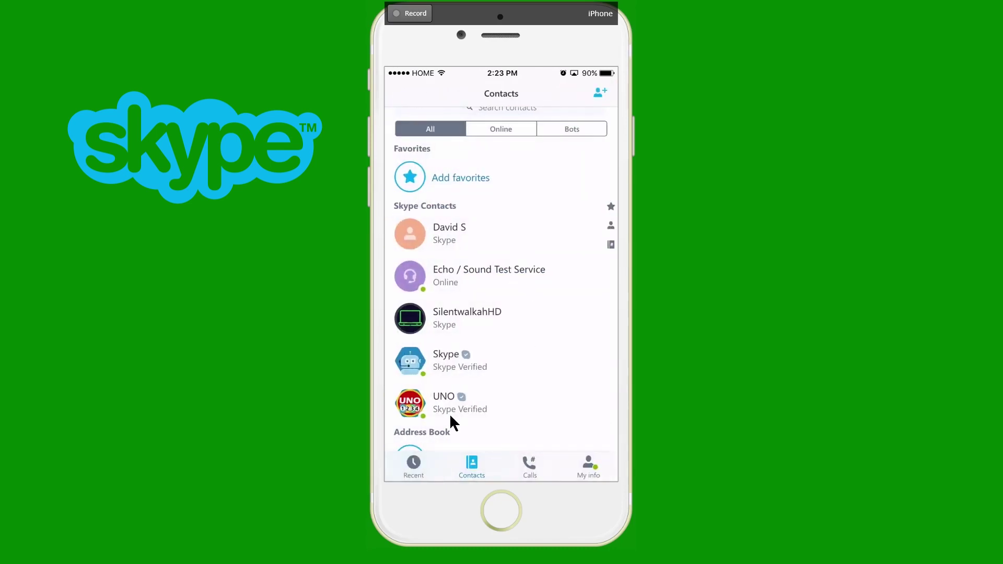
left_click(409, 472)
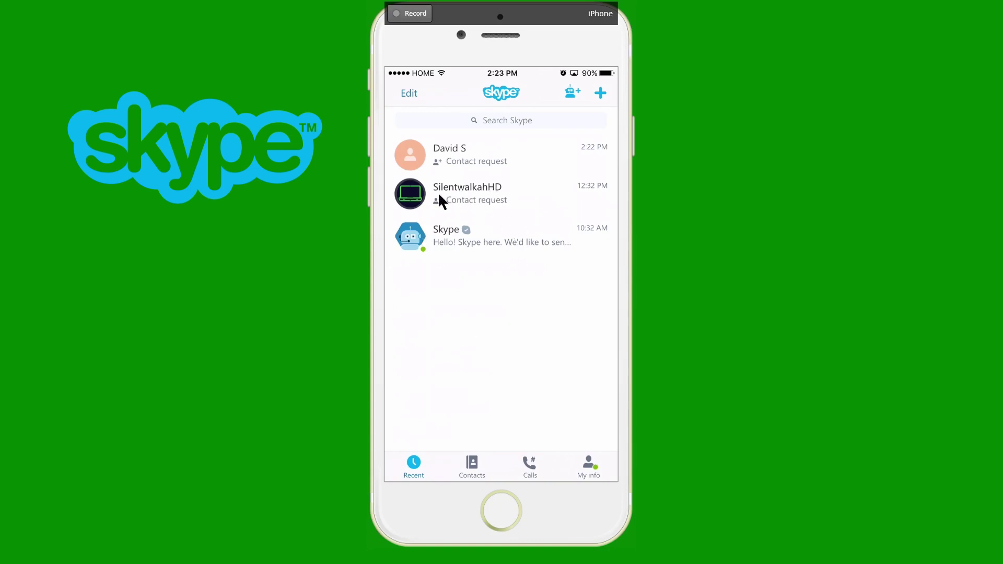
Step: Select the top chat in Recent and delete it along with its history
left_click(407, 94)
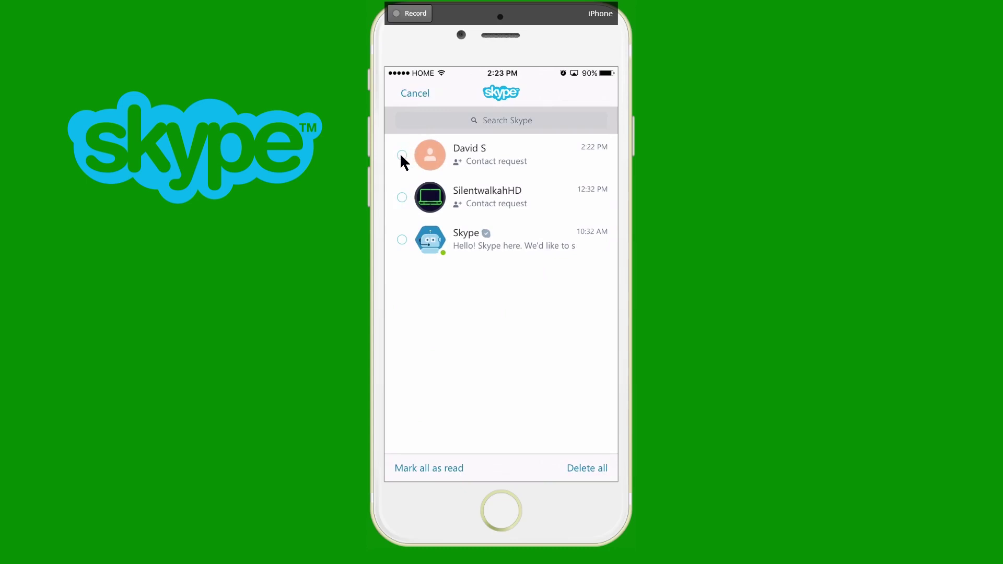
left_click(403, 155)
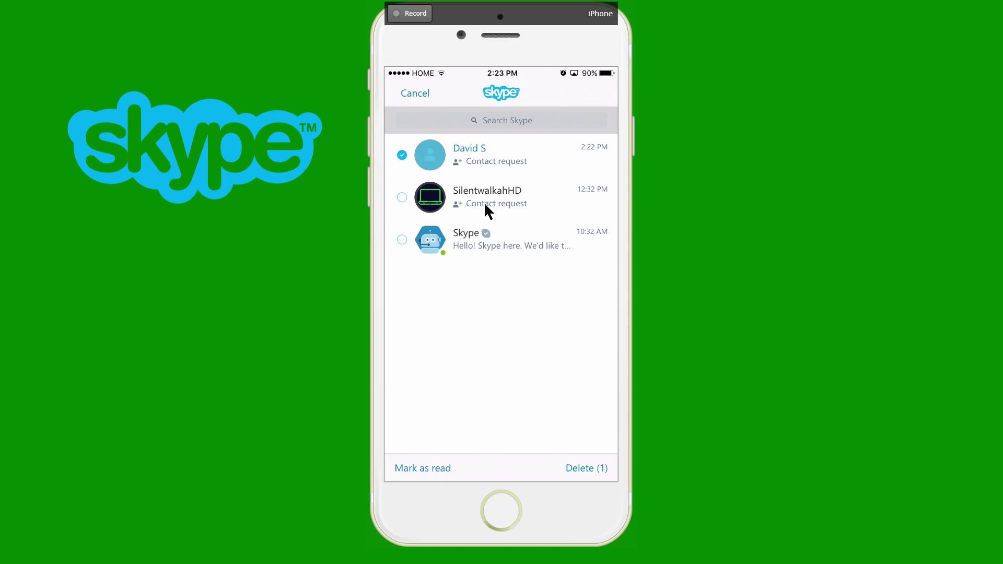
left_click(576, 468)
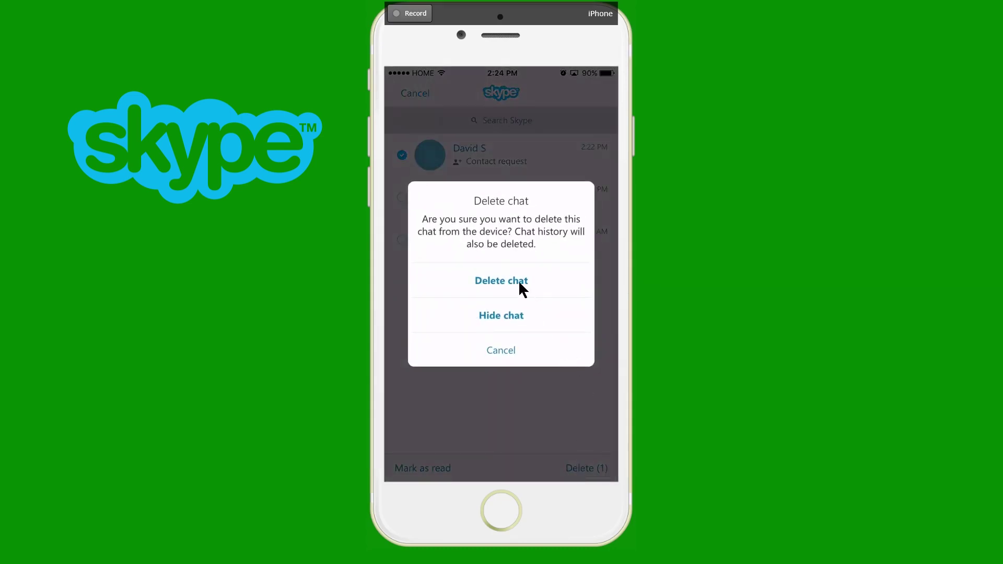
left_click(497, 316)
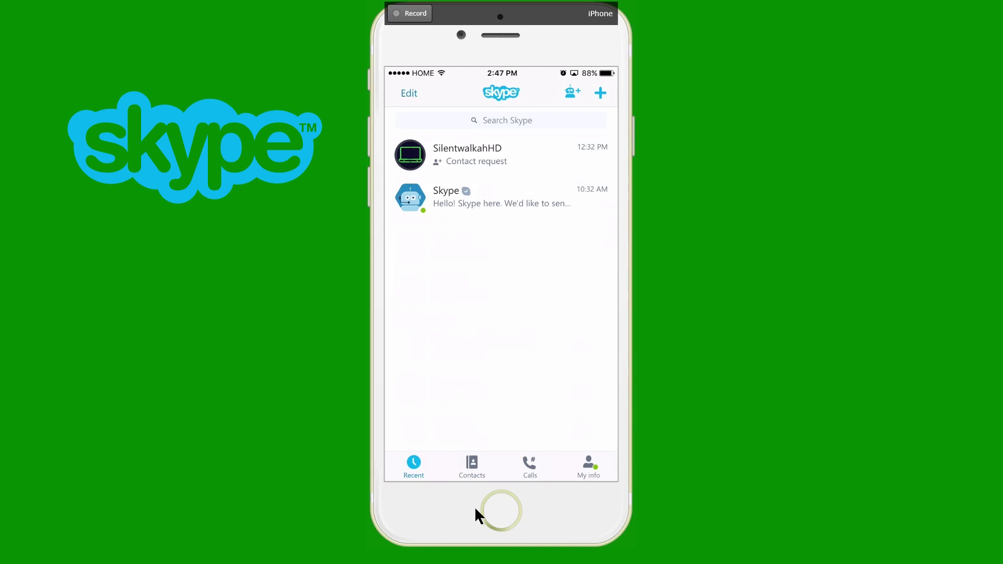
Step: View the $0 Skype Credit offer from Calls, then return to Calls
left_click(530, 466)
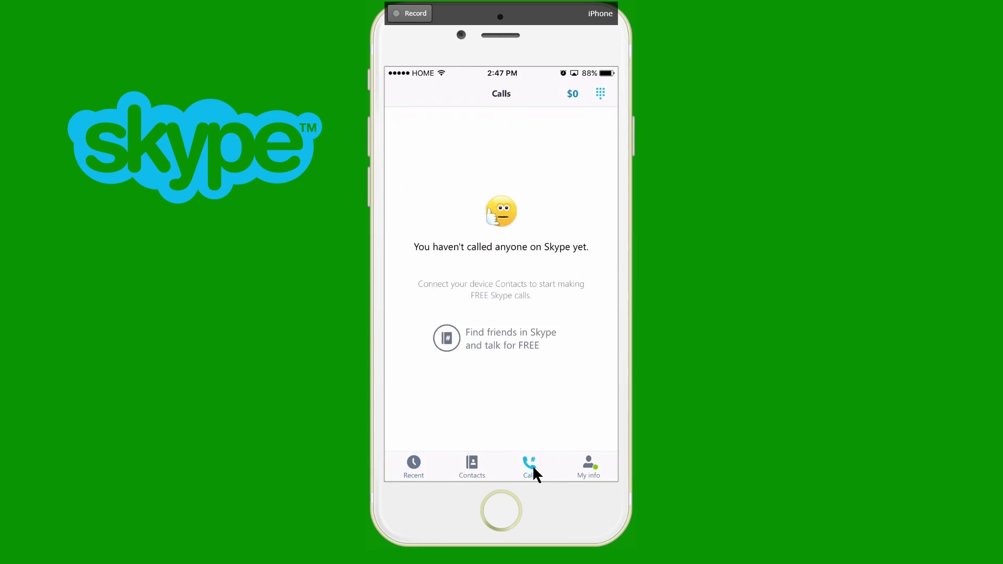
left_click(572, 93)
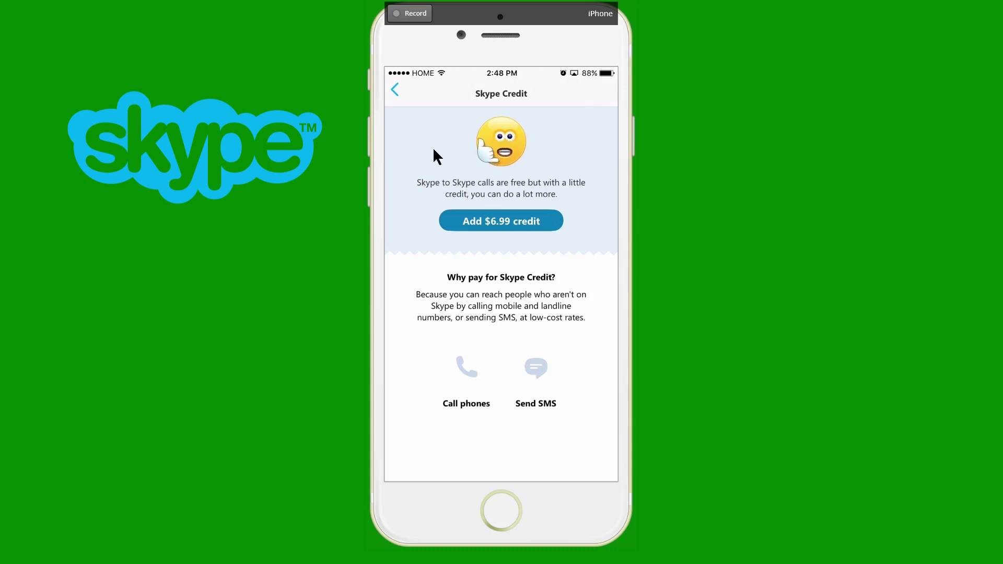
left_click(395, 90)
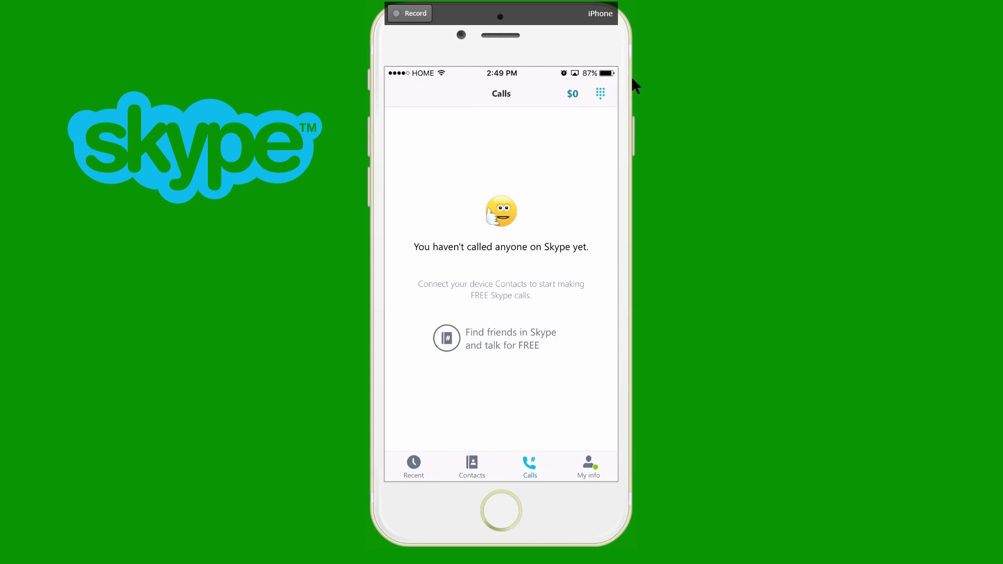
Step: Show the dialpad and Albania +355 country/region list, then open the first contact
left_click(600, 93)
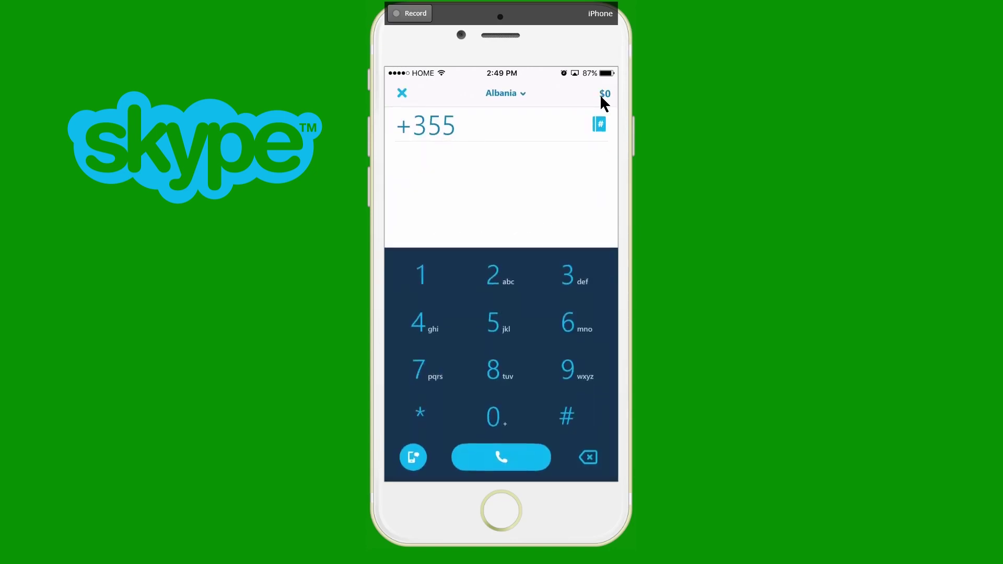
left_click(509, 94)
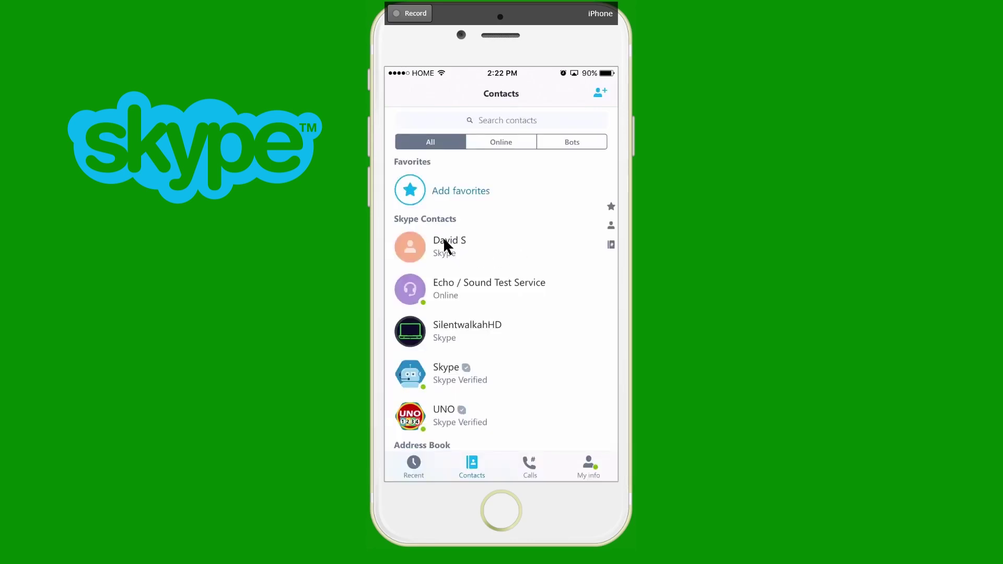
left_click(448, 249)
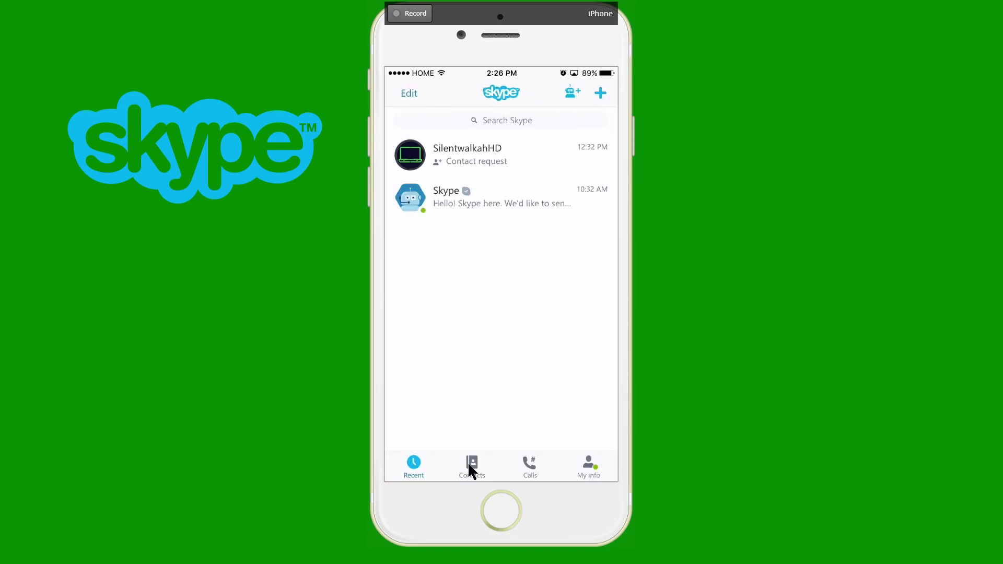
left_click(466, 465)
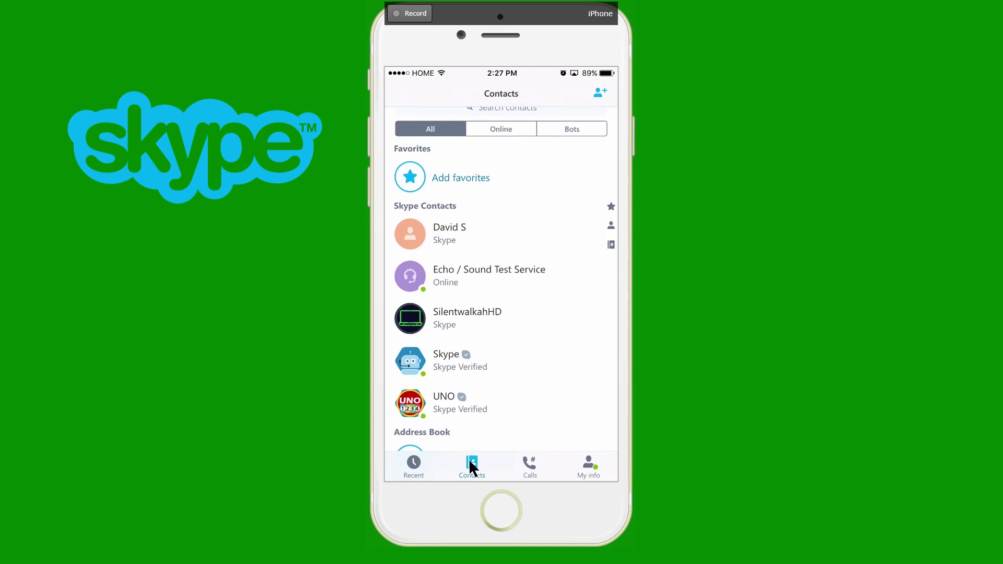
Step: Filter contacts to Online, then to Bots, and dismiss the search bar
left_click(494, 128)
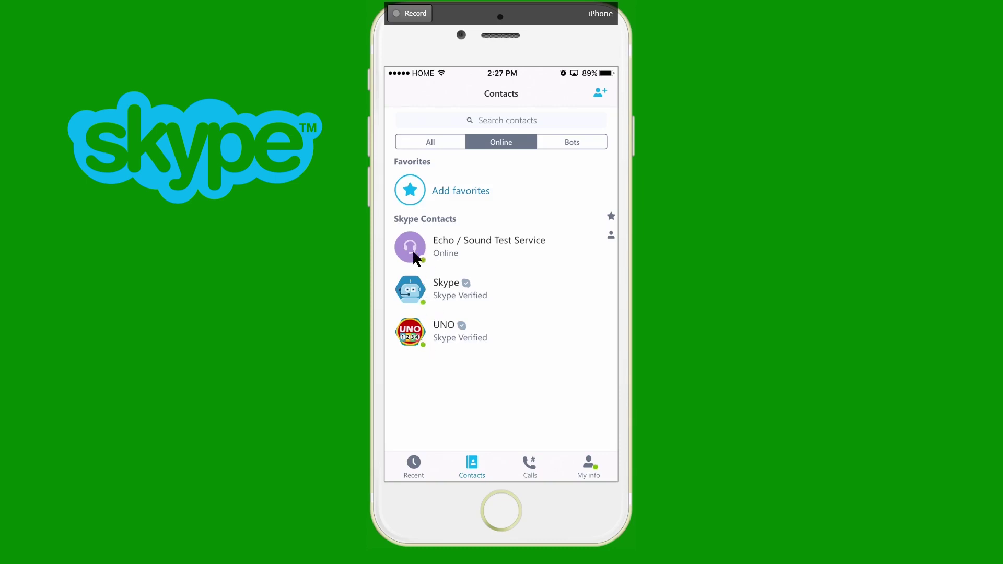
left_click(574, 144)
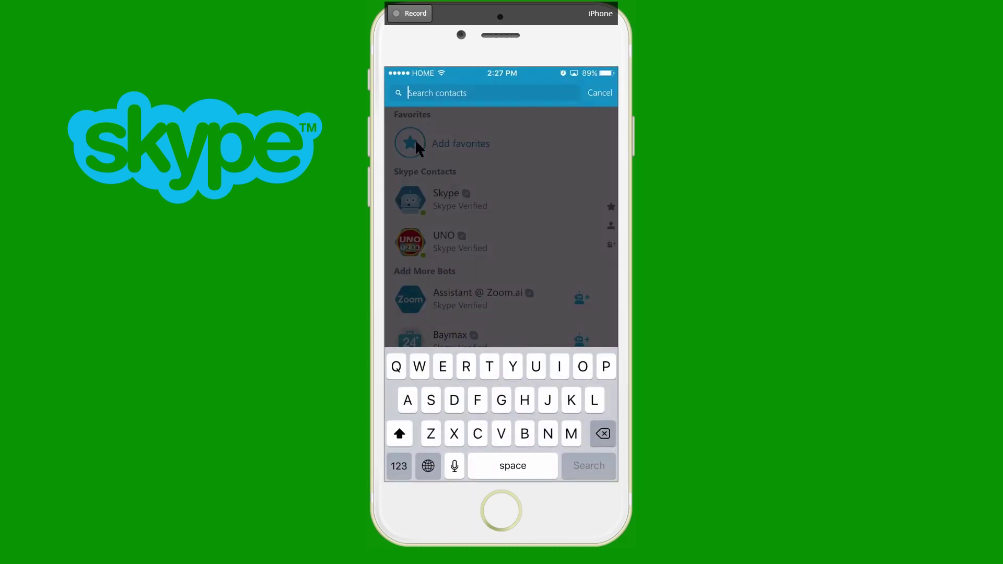
left_click(415, 139)
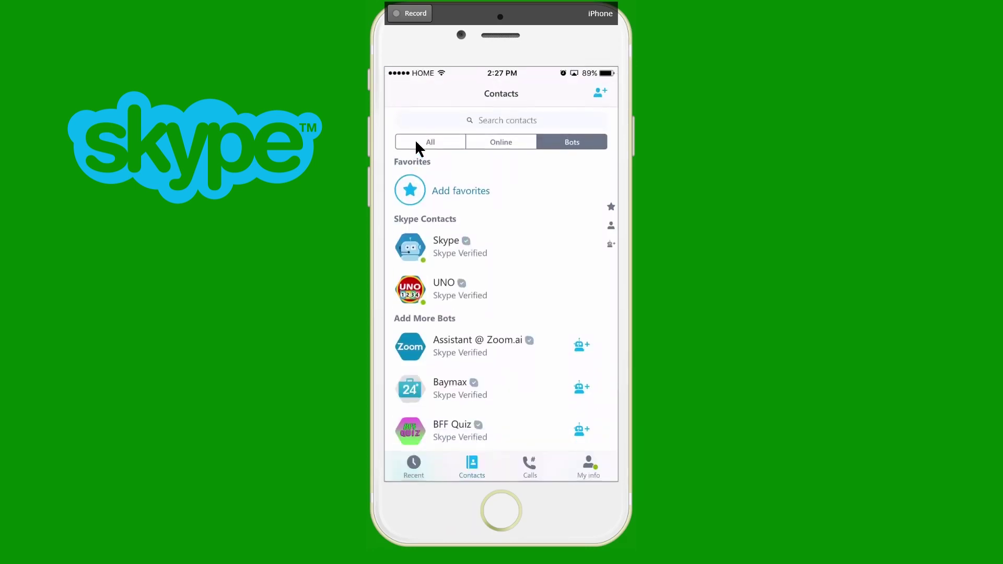